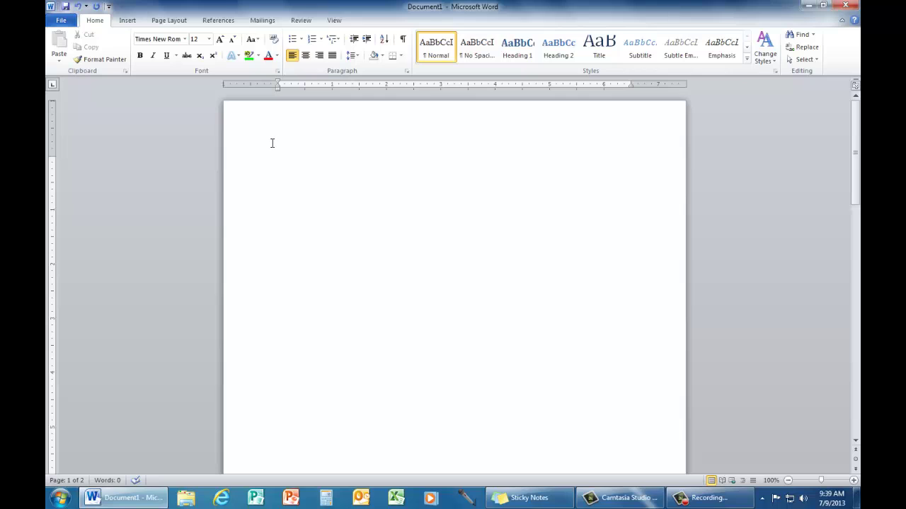
Set the blank document's line spacing to Double in the Paragraph dialog.
{"action": "left_click", "coordinate": [358, 56]}
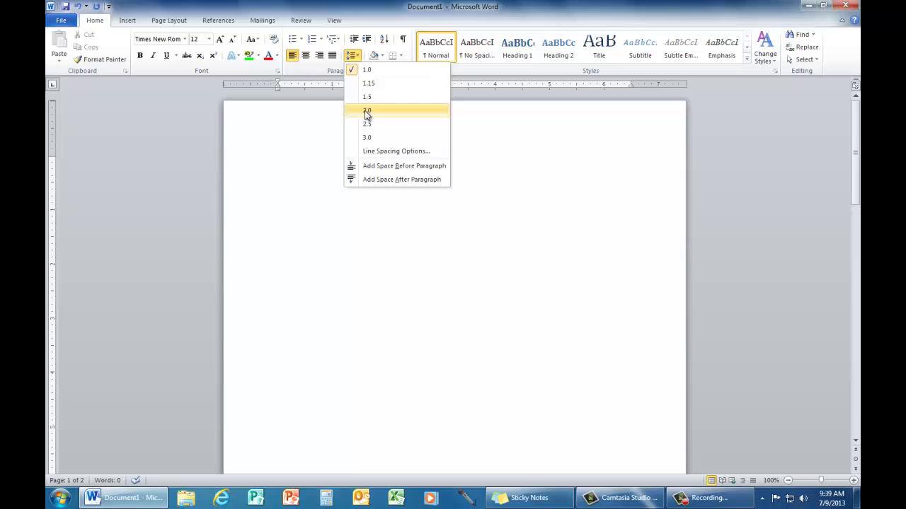
{"action": "left_click", "coordinate": [290, 141]}
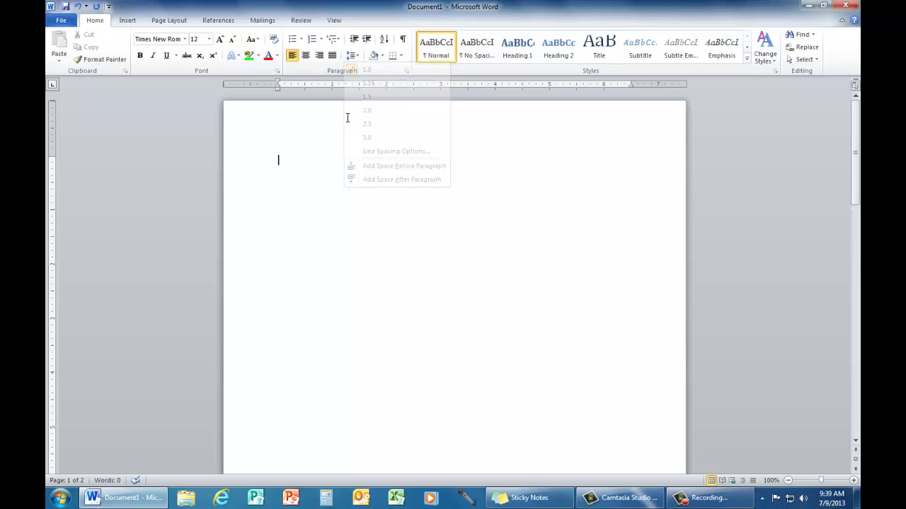
{"action": "left_click", "coordinate": [407, 73]}
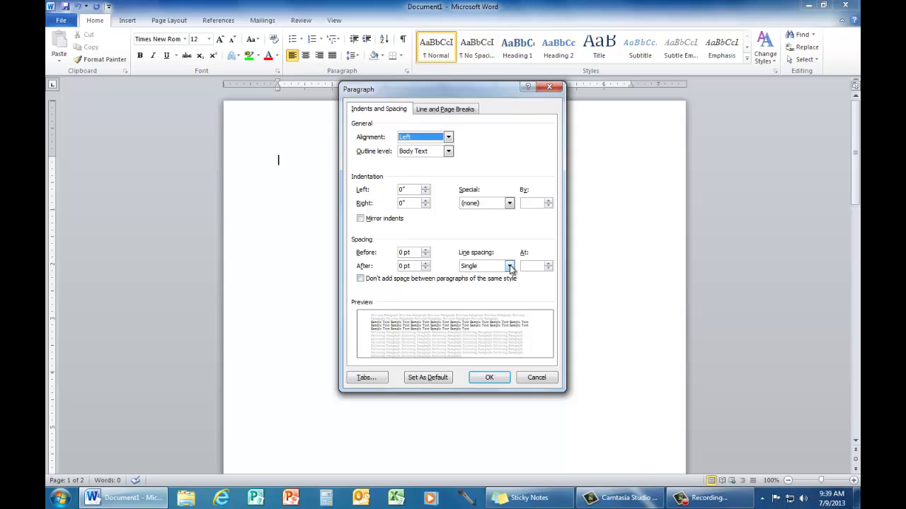
{"action": "left_click", "coordinate": [509, 266]}
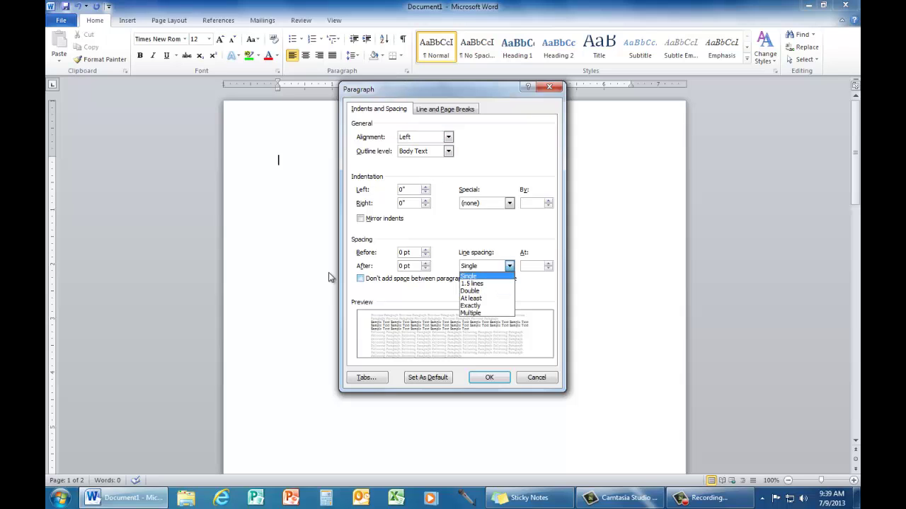
{"action": "left_click", "coordinate": [490, 372]}
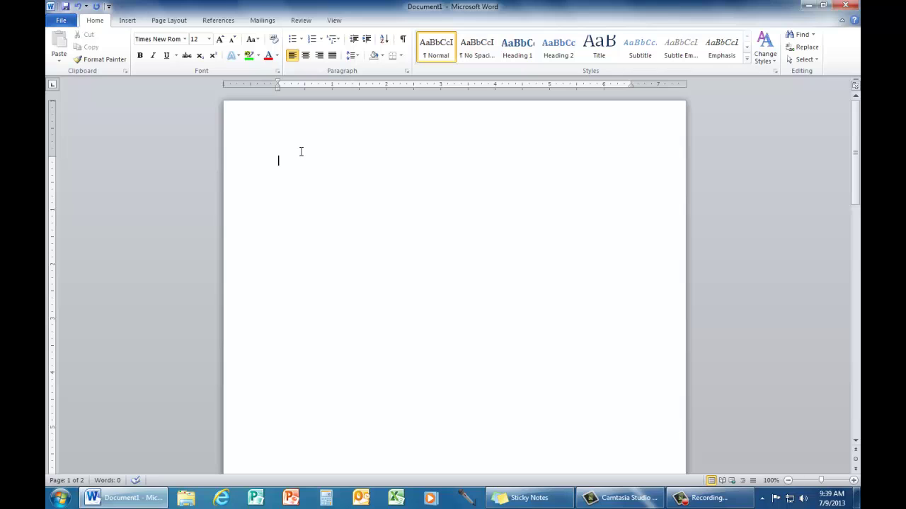
Add a Blank header design to the page.
{"action": "double_click", "coordinate": [426, 124]}
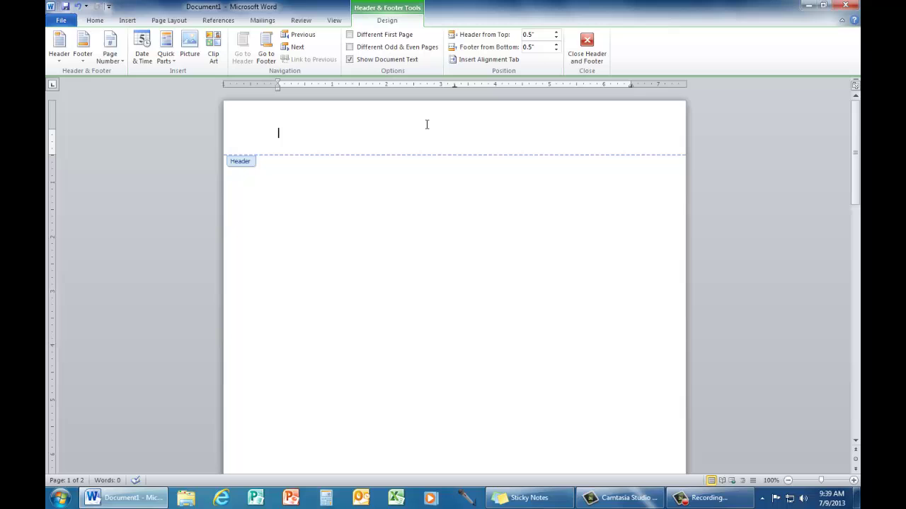
{"action": "double_click", "coordinate": [362, 226]}
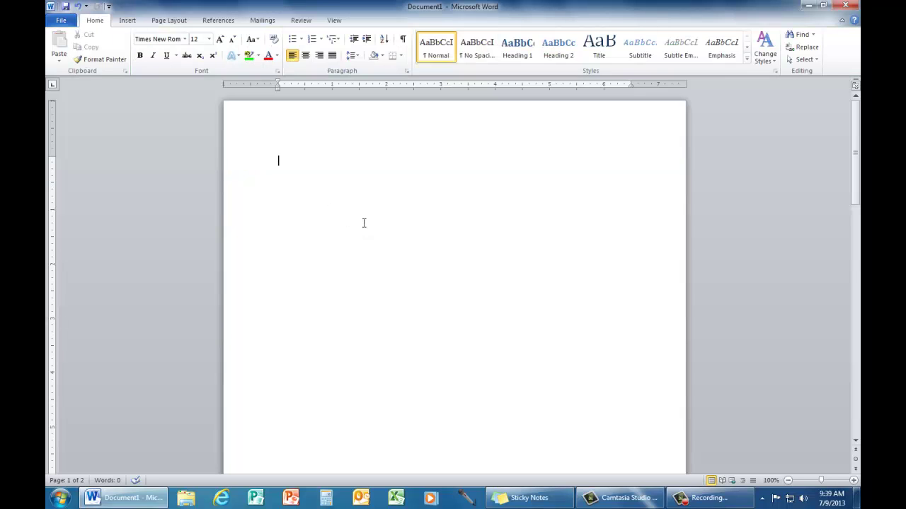
{"action": "left_click", "coordinate": [127, 22]}
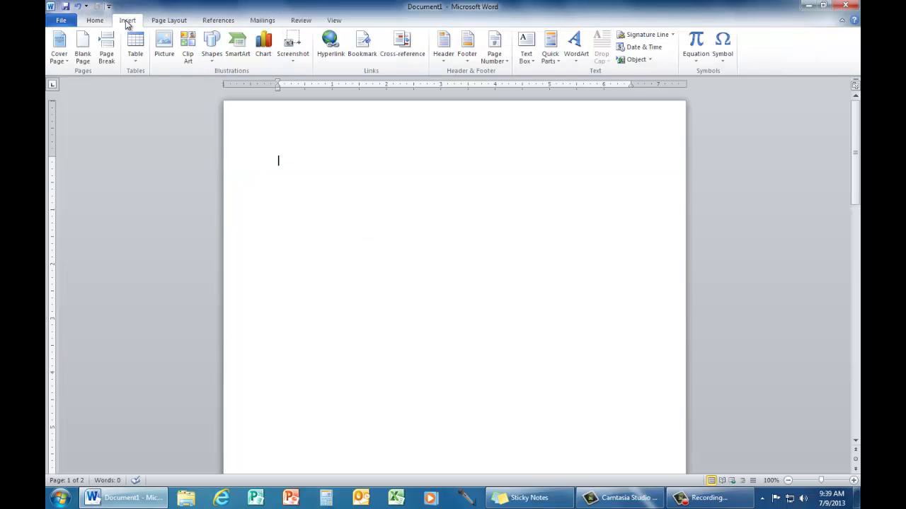
{"action": "left_click", "coordinate": [445, 45]}
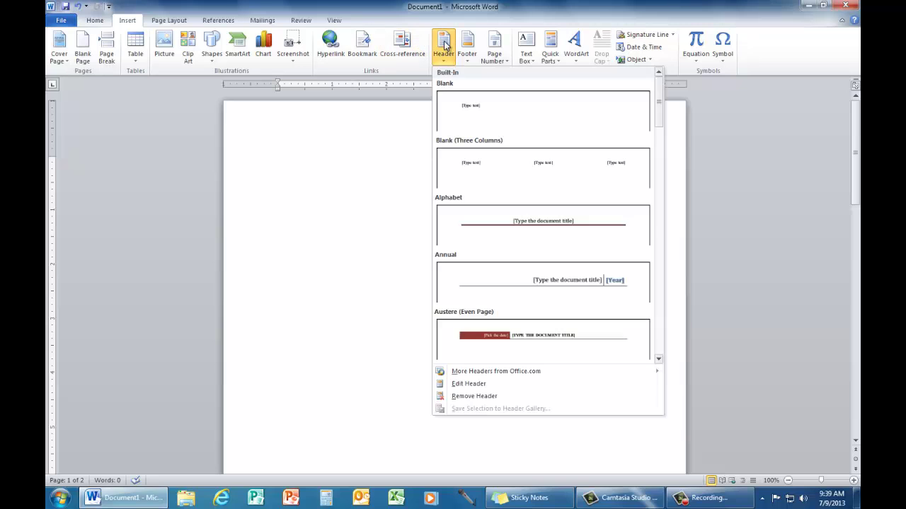
{"action": "left_click", "coordinate": [476, 105]}
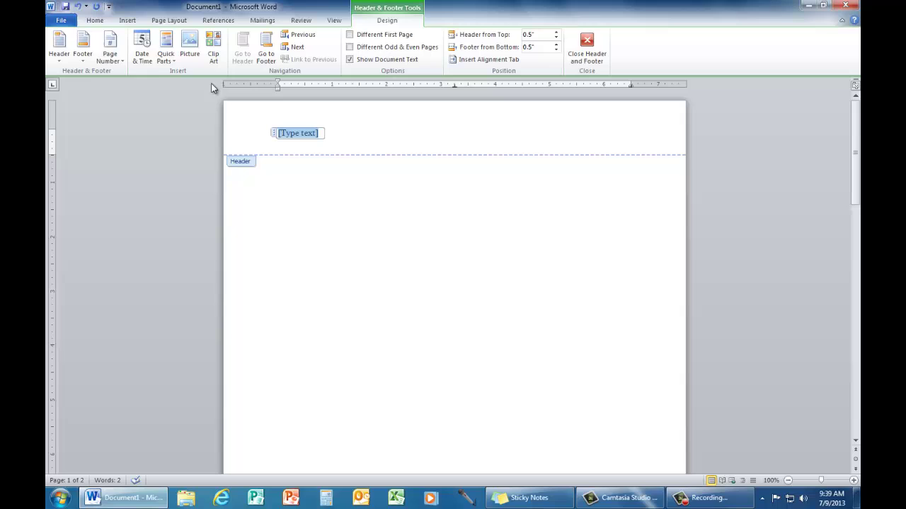
Insert a Plain Number 3 page number at the top right, preceded by the author's surname.
{"action": "left_click", "coordinate": [111, 45]}
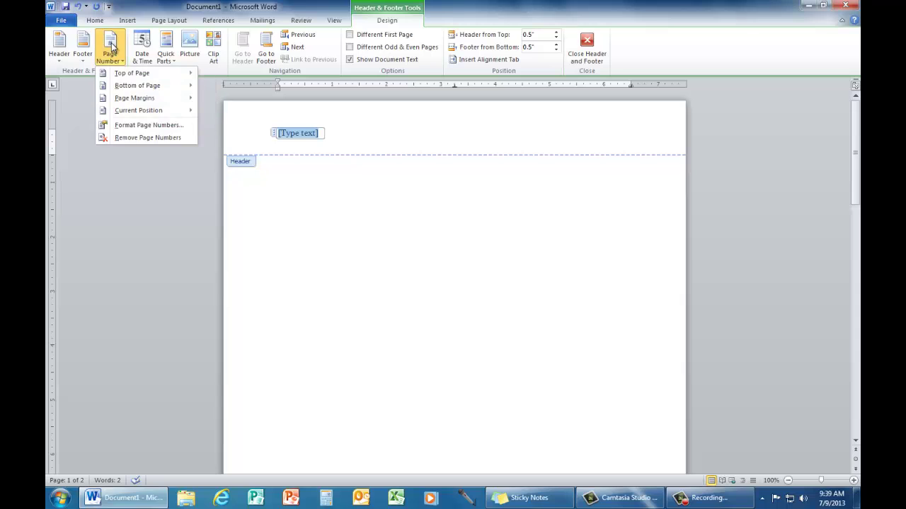
{"action": "mouse_move", "coordinate": [146, 75]}
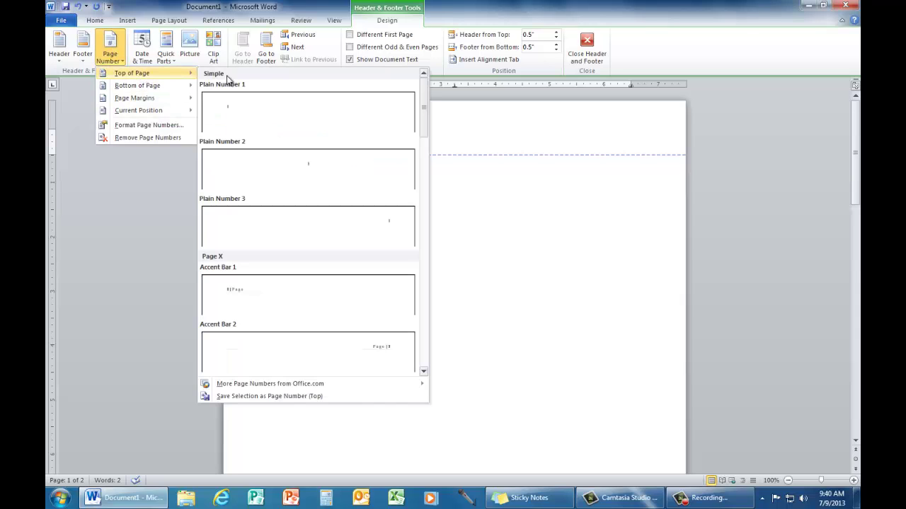
{"action": "left_click", "coordinate": [279, 232]}
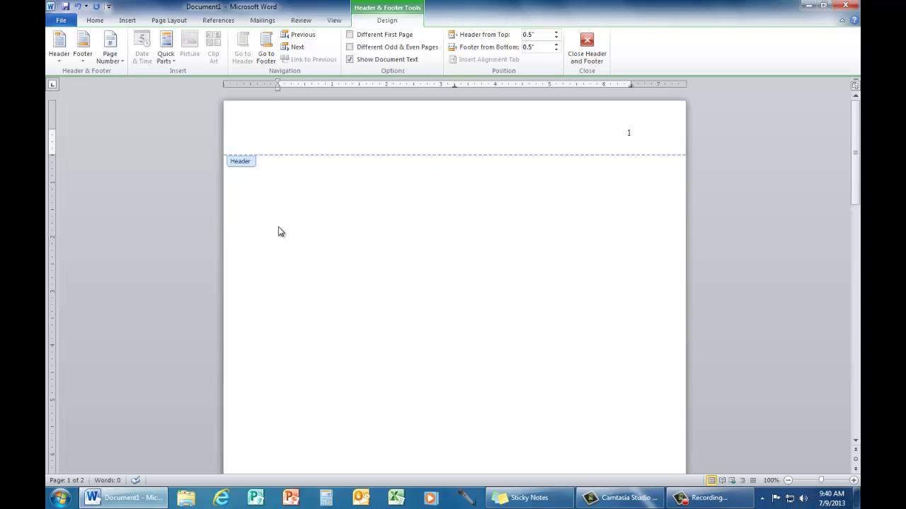
{"action": "type", "text": "Benson"}
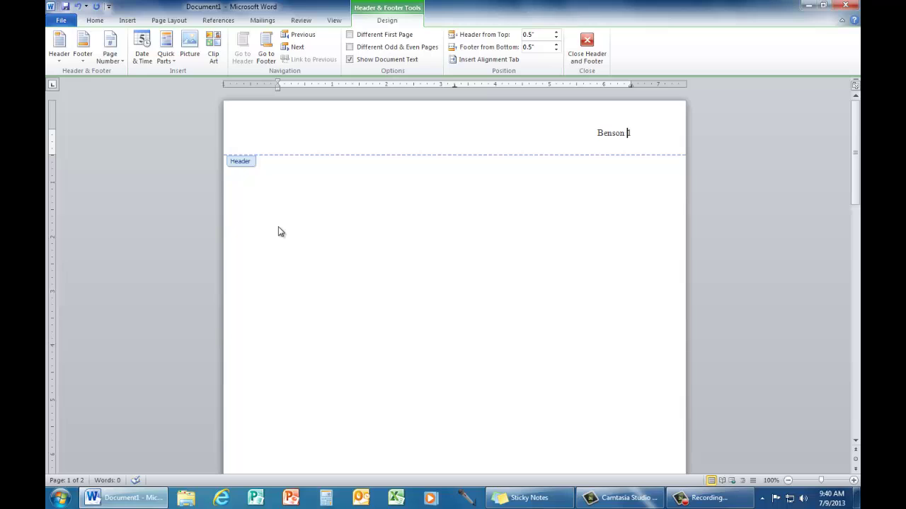
Return to the body and type the student's and teacher's names on separate lines.
{"action": "double_click", "coordinate": [449, 238]}
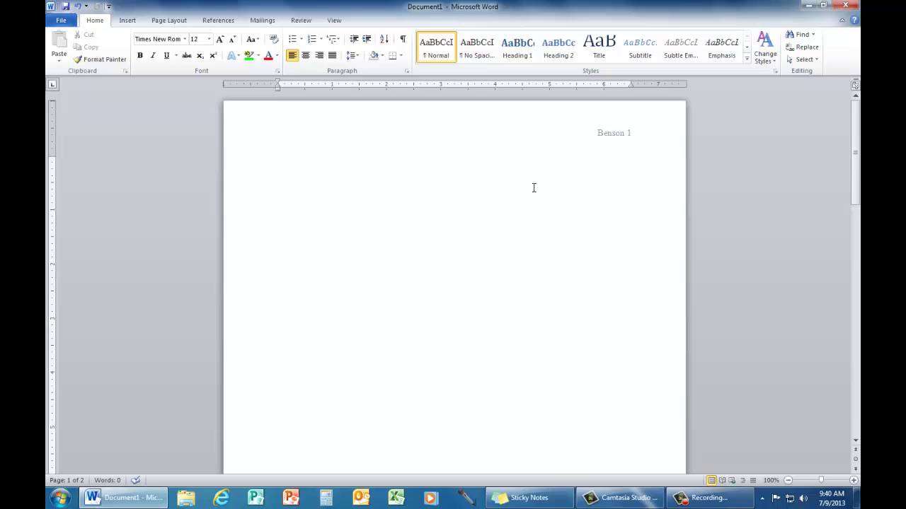
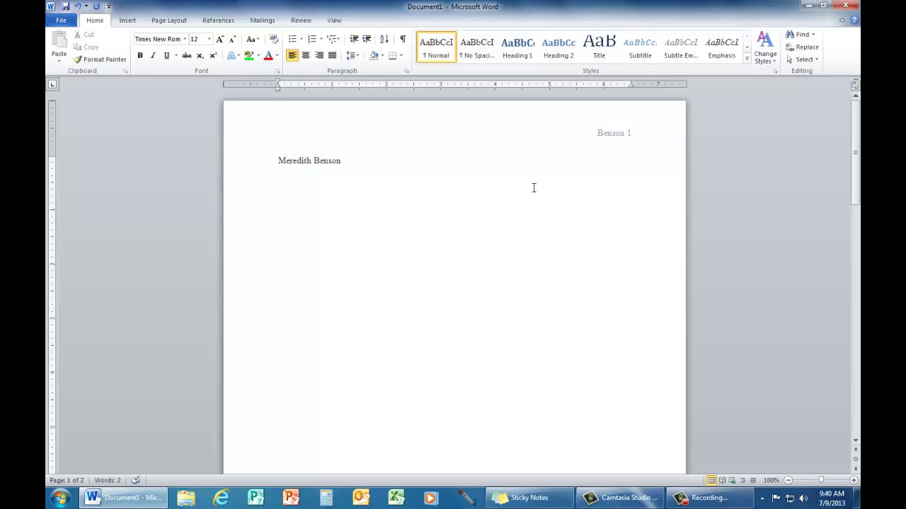
{"action": "key", "text": "Return"}
{"action": "key", "text": "Return"}
Add the class line 'AP Literature-7' and the date '16 September 2013'.
{"action": "type", "text": "AP Lit"}
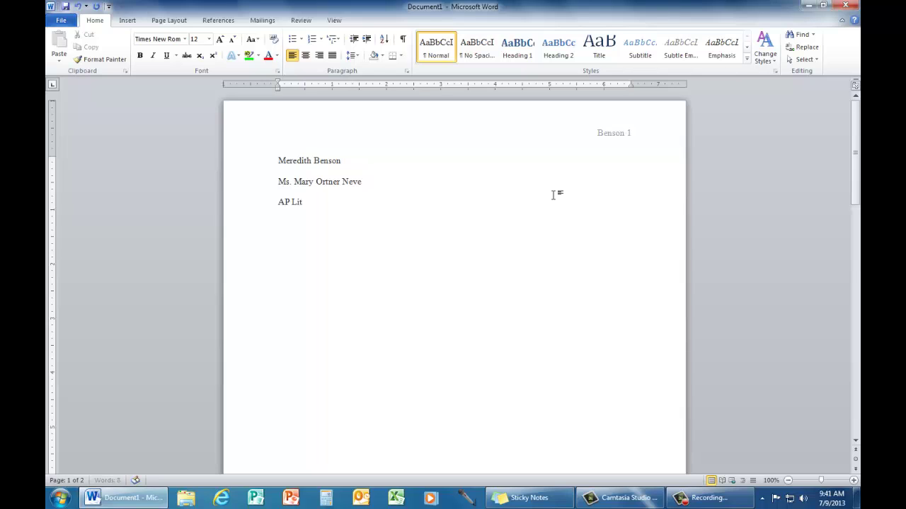
{"action": "type", "text": "erature"}
{"action": "type", "text": "-7"}
{"action": "key", "text": "Return"}
{"action": "type", "text": "16 September"}
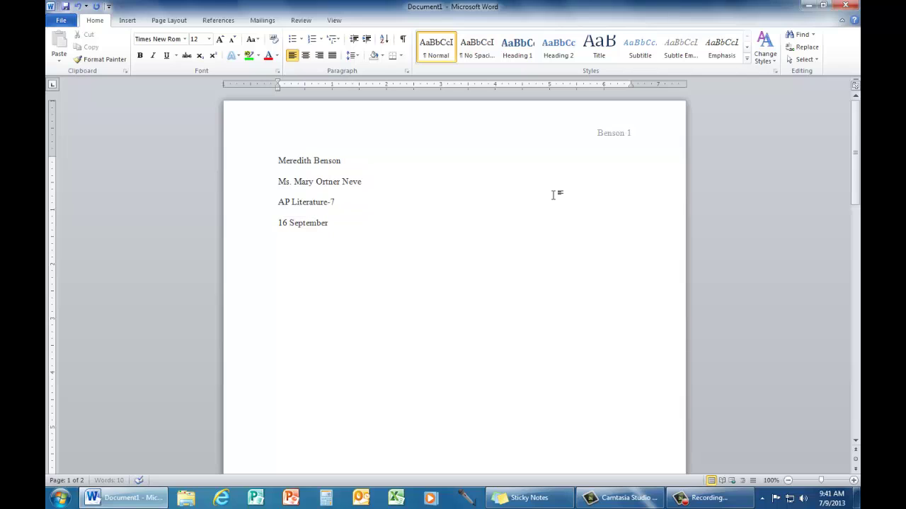
{"action": "type", "text": " 2013"}
Add the centred title 'Title Will Go Here' and start the body with 'Begin your paper here.'.
{"action": "key", "text": "Return"}
{"action": "left_click", "coordinate": [306, 57]}
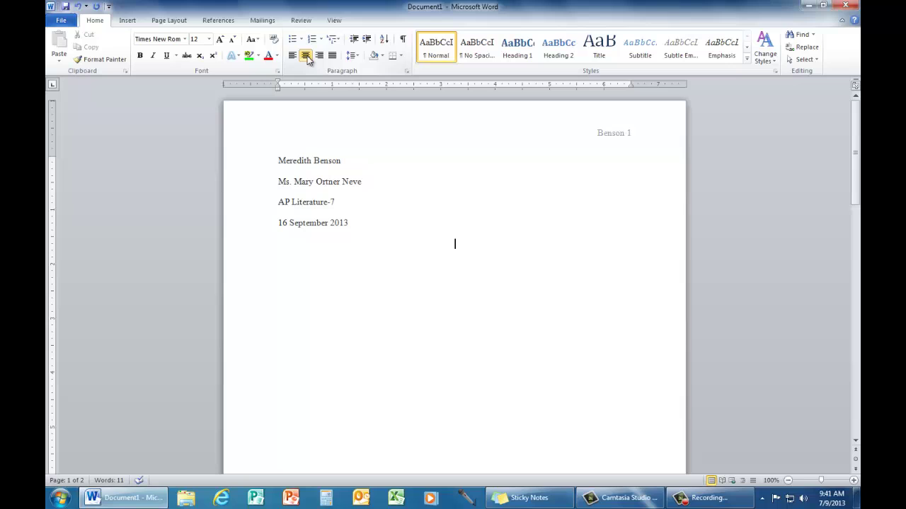
{"action": "type", "text": "Title "}
{"action": "type", "text": "Will"}
{"action": "type", "text": " Go Here"}
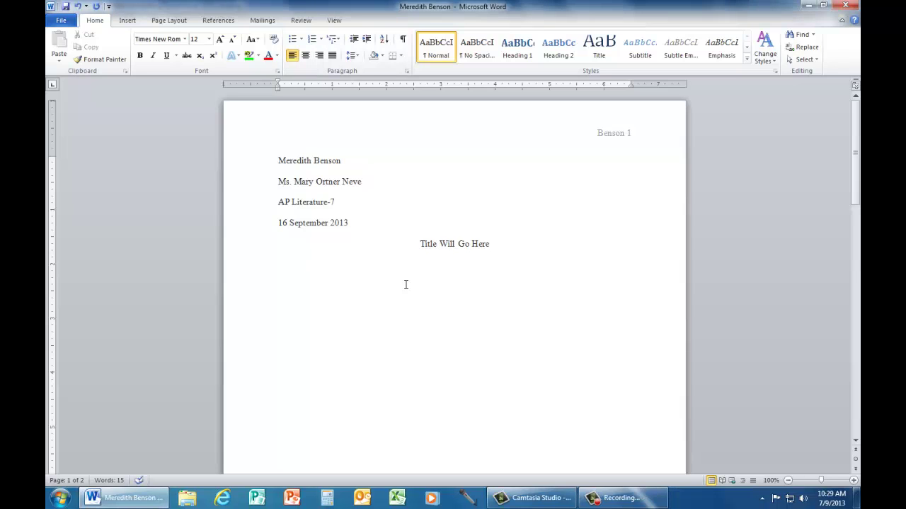
{"action": "type", "text": "Begin your paper here."}
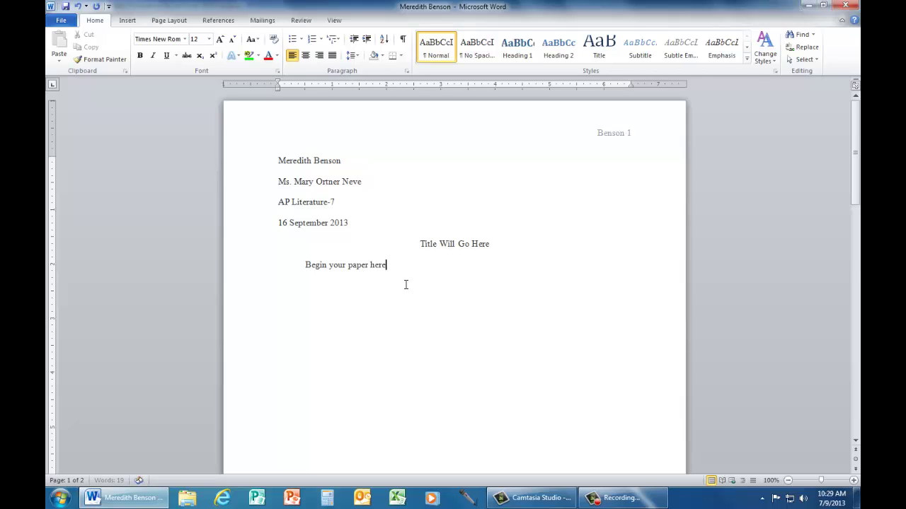